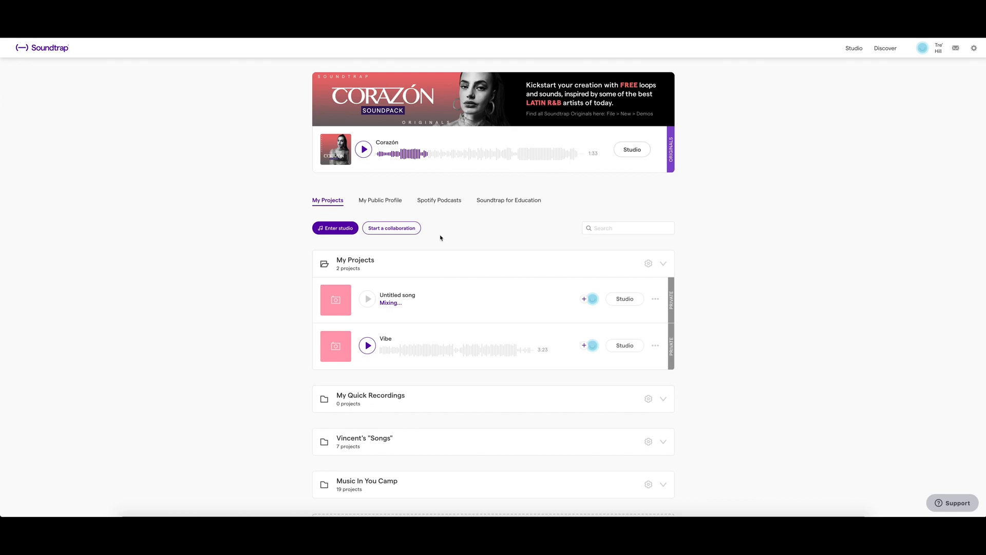
# Enter the studio, start a new Music project and open the Patterns BeatMaker.
pyautogui.click(339, 229)
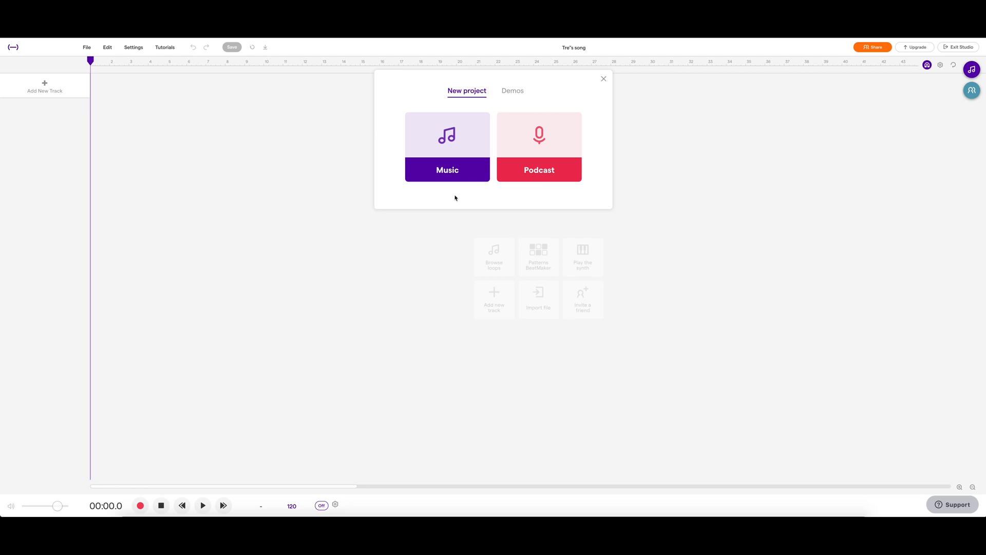
pyautogui.click(450, 175)
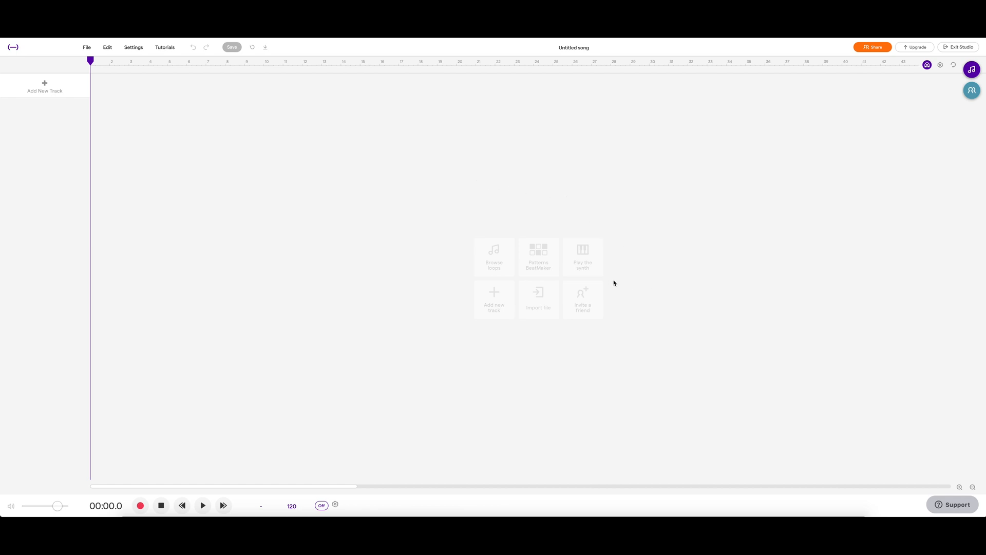
pyautogui.click(539, 257)
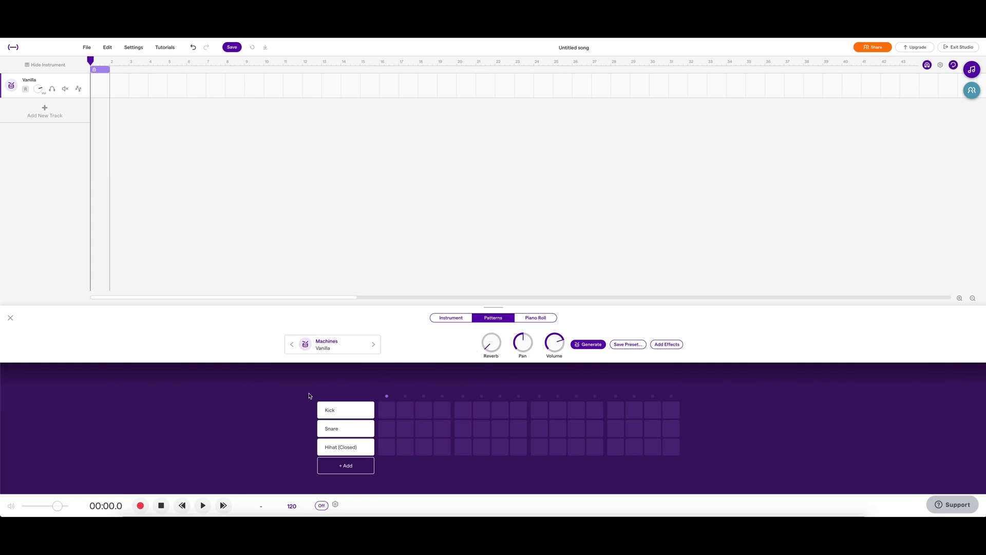
# Start playback and place Kick hits on steps 1, 5, 9 and 13 of the beat grid.
pyautogui.click(387, 411)
pyautogui.press('space')
pyautogui.click(462, 410)
pyautogui.click(616, 410)
pyautogui.click(539, 410)
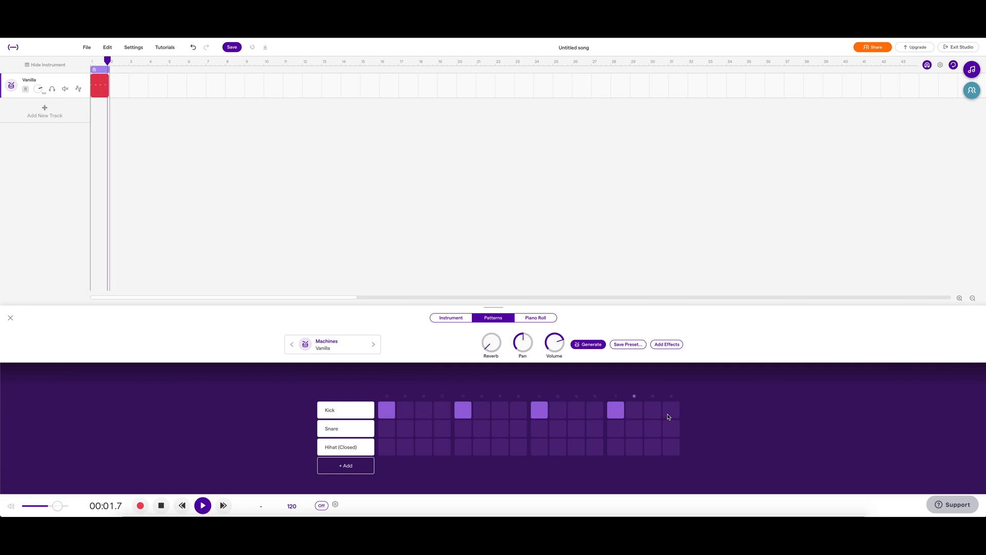
# Add Snare hits on steps 11 and 16, Hi-hat (Closed) on steps 9, 12, 13, 14, and Kick on 12 and 15.
pyautogui.click(670, 428)
pyautogui.click(616, 447)
pyautogui.click(635, 447)
pyautogui.click(652, 410)
pyautogui.click(577, 428)
pyautogui.click(540, 446)
pyautogui.click(594, 446)
pyautogui.click(595, 410)
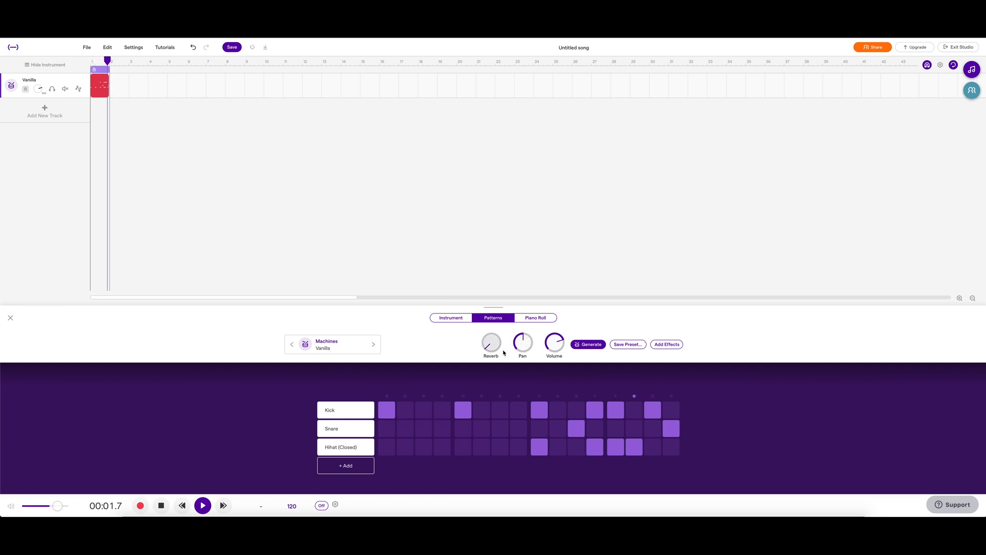
# Adjust the Reverb and Pan knobs and switch the drum kit to the Boom Snap preset.
pyautogui.moveTo(504, 352); pyautogui.dragTo(493, 289)
pyautogui.moveTo(523, 341)
pyautogui.mouseDown()
pyautogui.moveTo(518, 374)
pyautogui.moveTo(559, 434)
pyautogui.moveTo(526, 267)
pyautogui.moveTo(522, 365)
pyautogui.moveTo(524, 336)
pyautogui.mouseUp()
pyautogui.click(374, 344)
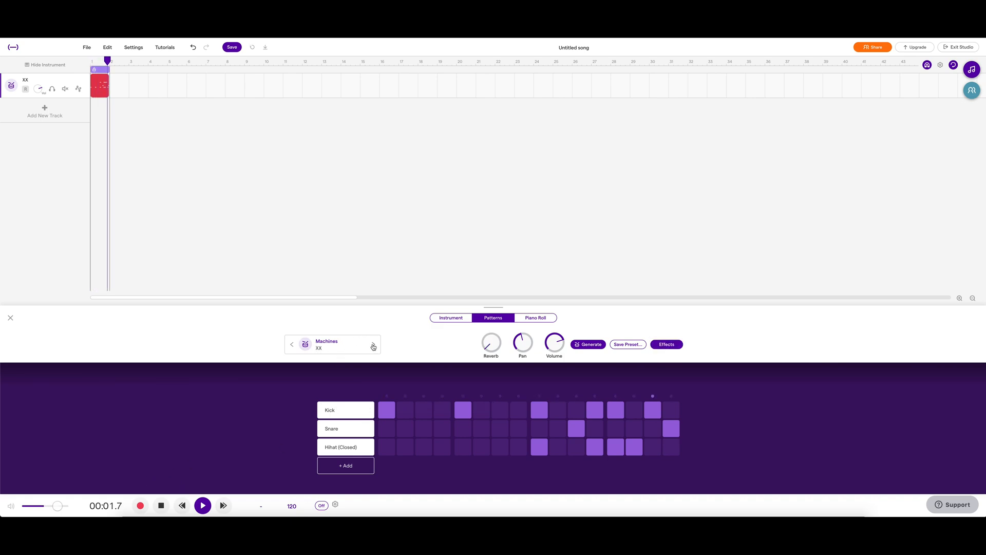
pyautogui.click(373, 346)
pyautogui.click(374, 345)
pyautogui.click(374, 345)
pyautogui.click(373, 345)
pyautogui.click(374, 346)
pyautogui.click(373, 345)
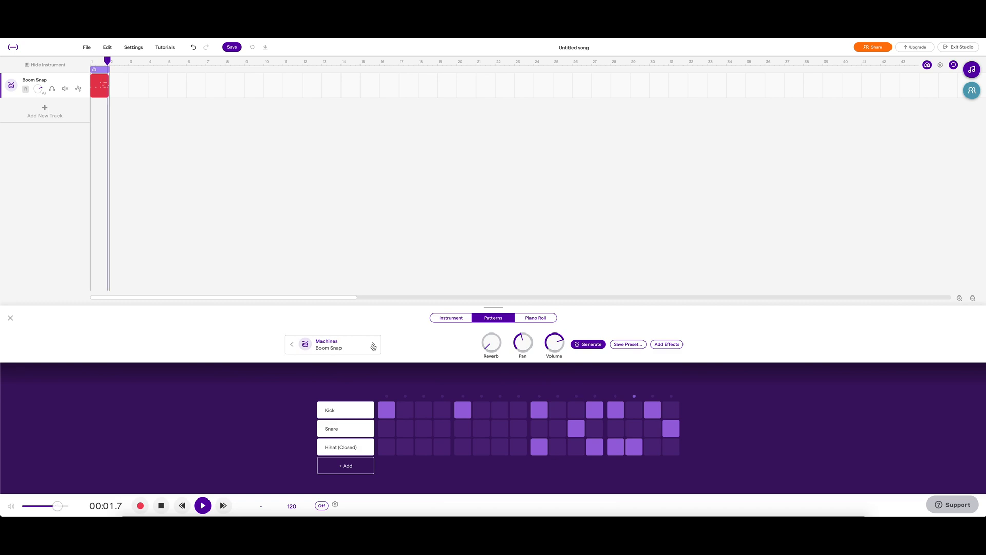
# Stop playback, switch to the Instrument view and play the D and A drum pads.
pyautogui.press('space')
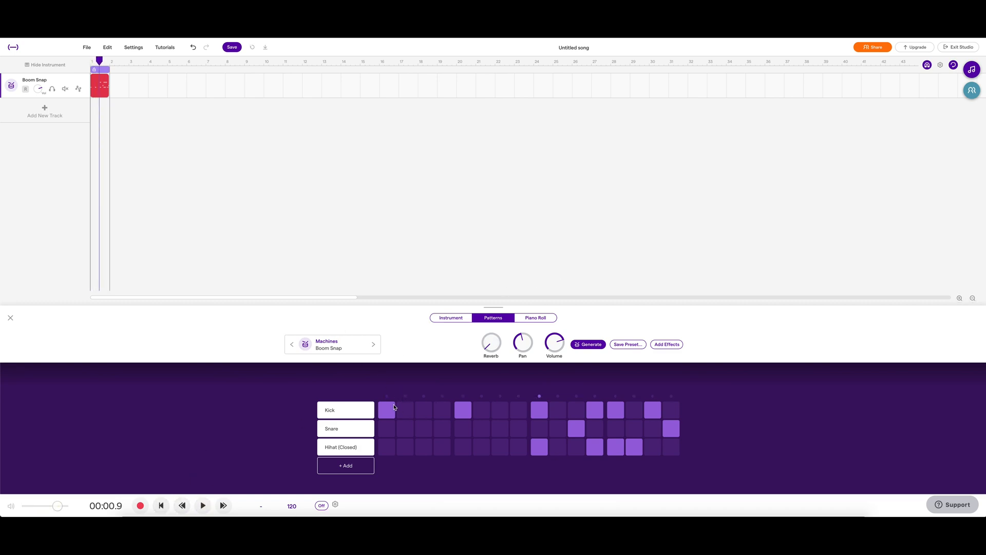
pyautogui.click(452, 319)
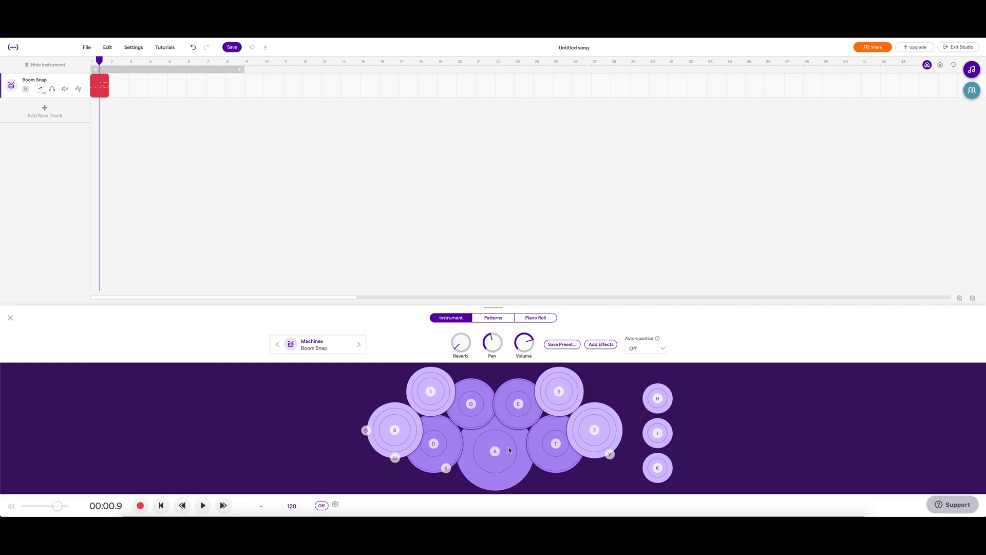
pyautogui.press('d')
pyautogui.press('a')
pyautogui.click(494, 454)
pyautogui.click(166, 512)
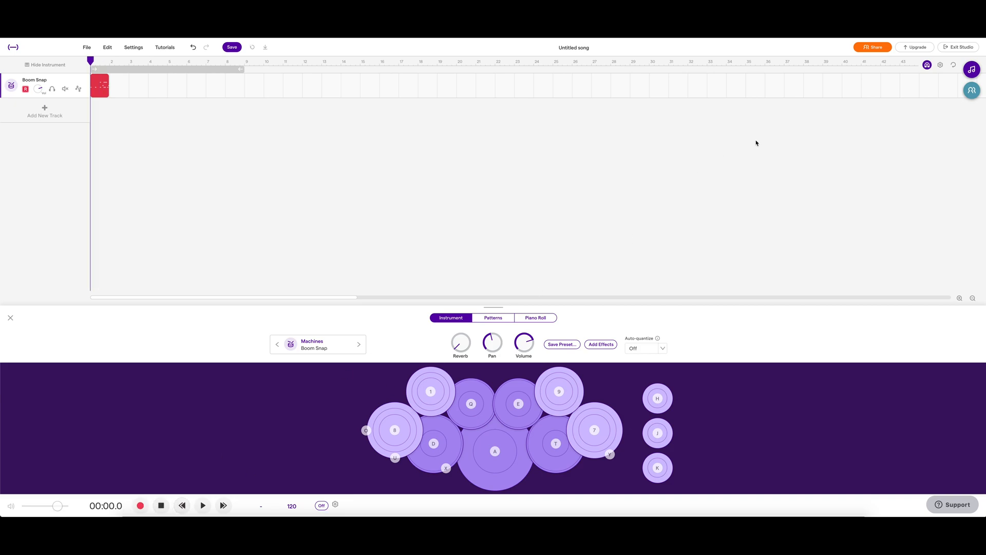
# Open the loops browser, scroll through the loop list and filter it by Beats.
pyautogui.click(972, 70)
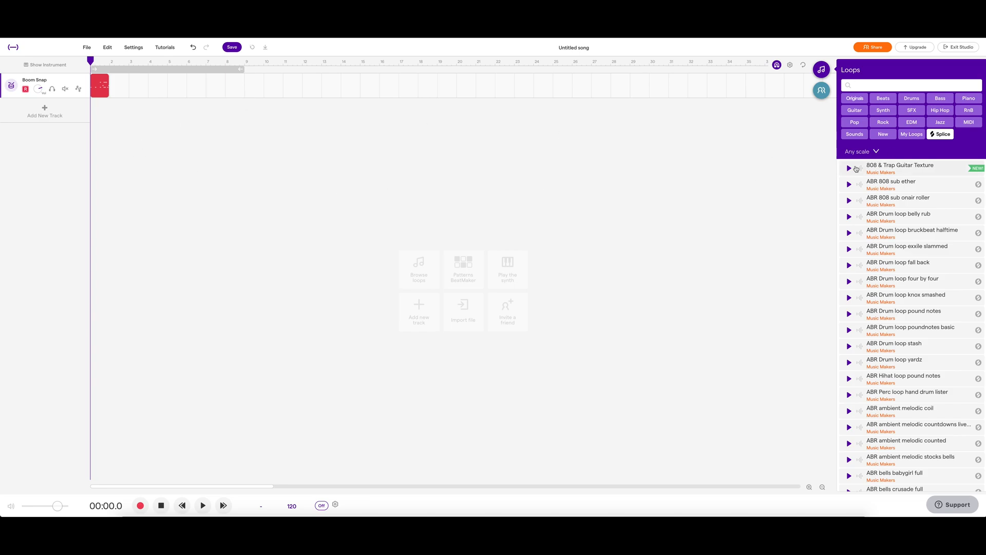
pyautogui.scroll(-15, 894, 177)
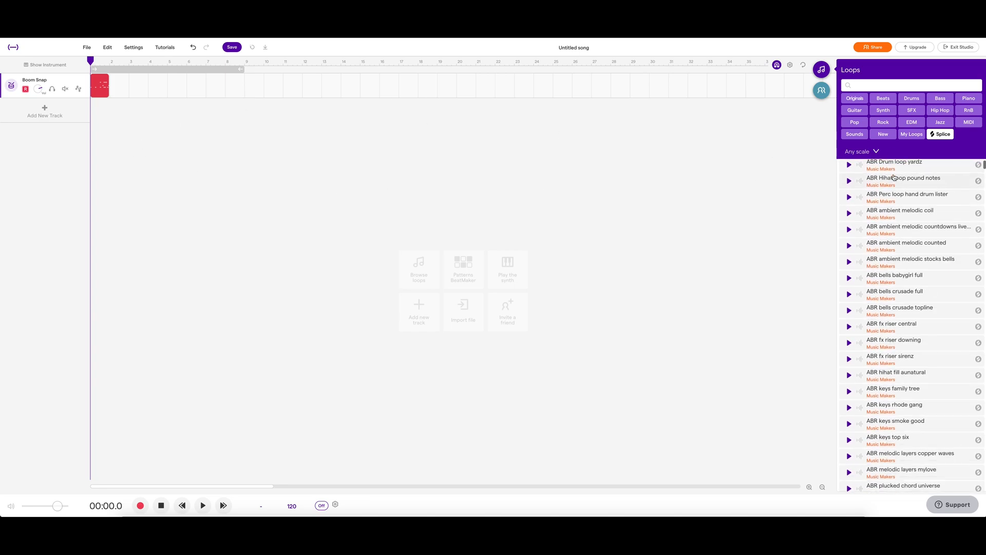
pyautogui.scroll(-12, 894, 177)
pyautogui.scroll(5, 894, 177)
pyautogui.scroll(-8, 894, 177)
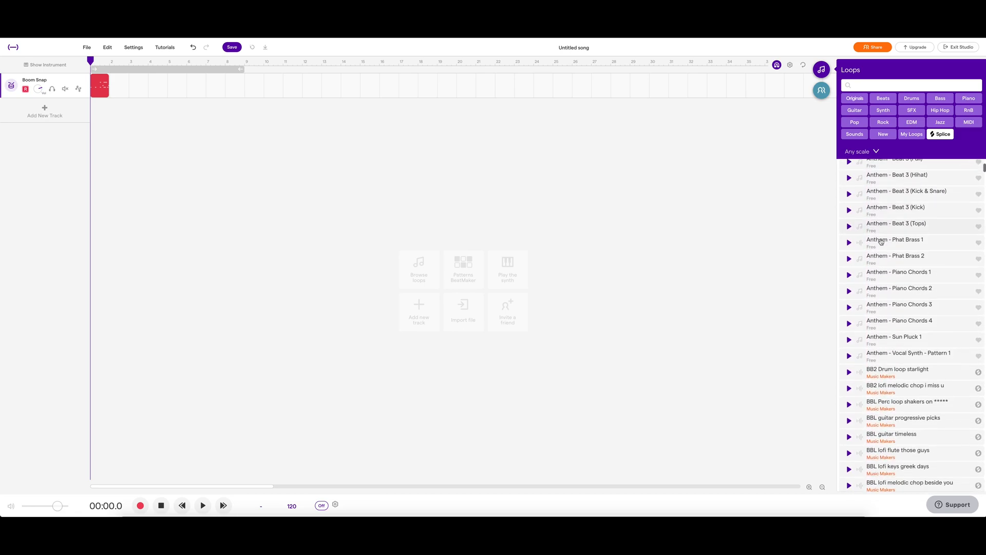
pyautogui.scroll(3, 897, 244)
pyautogui.scroll(5, 897, 244)
pyautogui.scroll(-2, 896, 244)
pyautogui.scroll(-1, 896, 244)
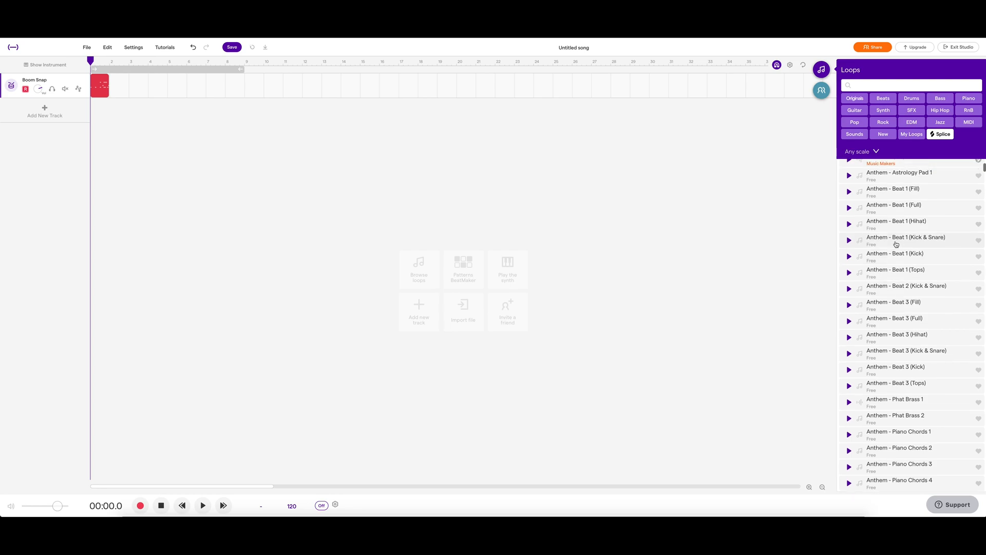
pyautogui.scroll(-1, 896, 244)
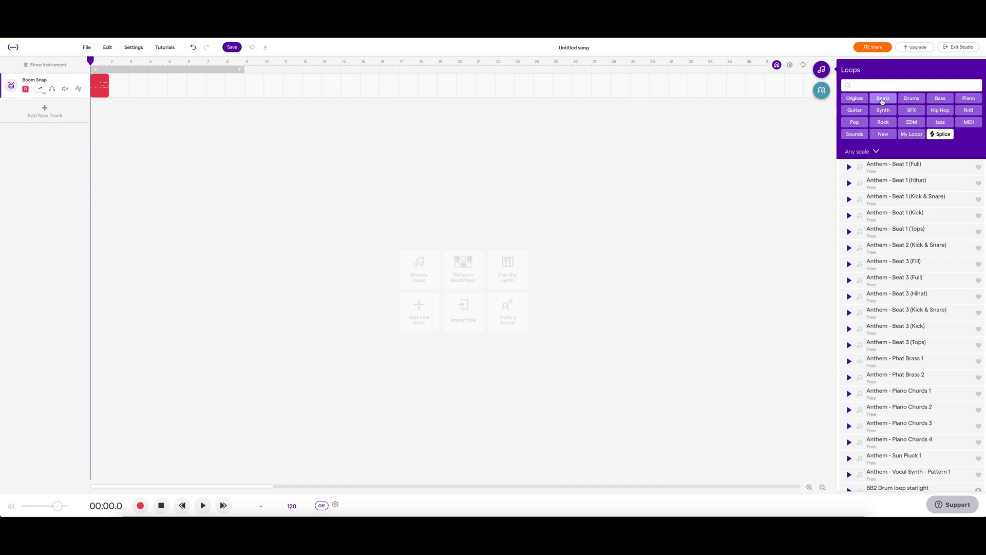
pyautogui.click(883, 99)
# Delete the Boom Snap drum track.
pyautogui.click(84, 79)
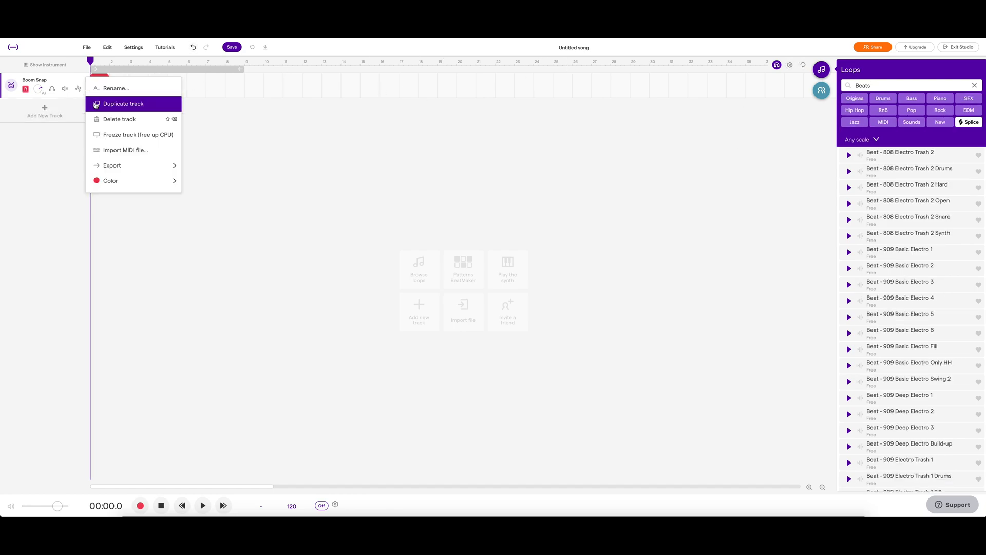
pyautogui.click(125, 123)
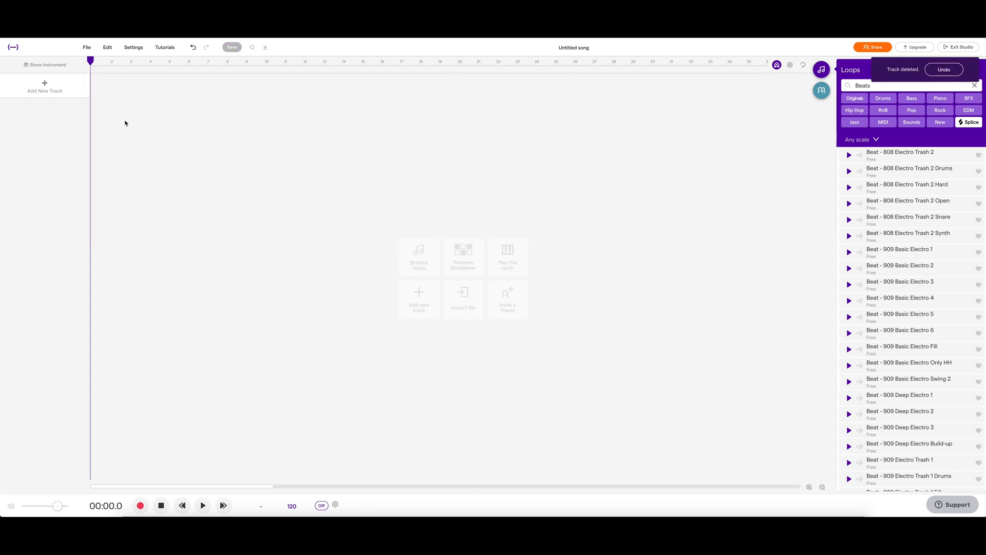
# Preview several Beats loops and add Beanie - Beat 2 (Full) to the project as a new track.
pyautogui.scroll(6, 888, 164)
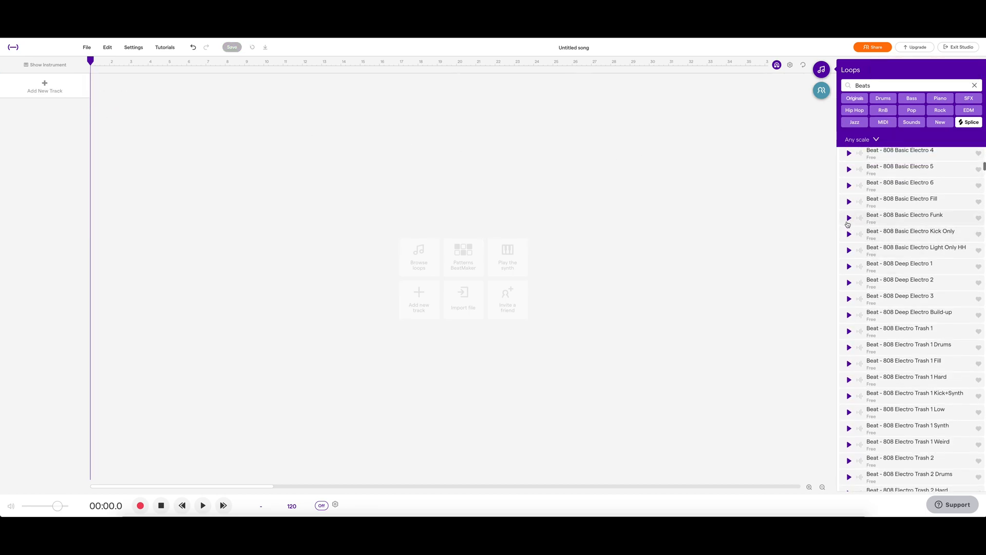
pyautogui.click(849, 218)
pyautogui.scroll(1, 850, 220)
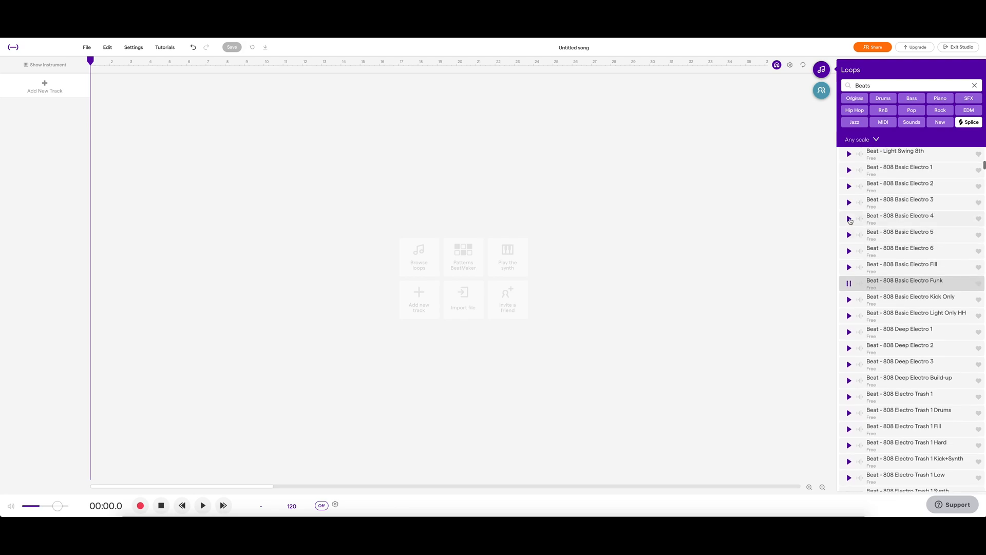
pyautogui.click(849, 203)
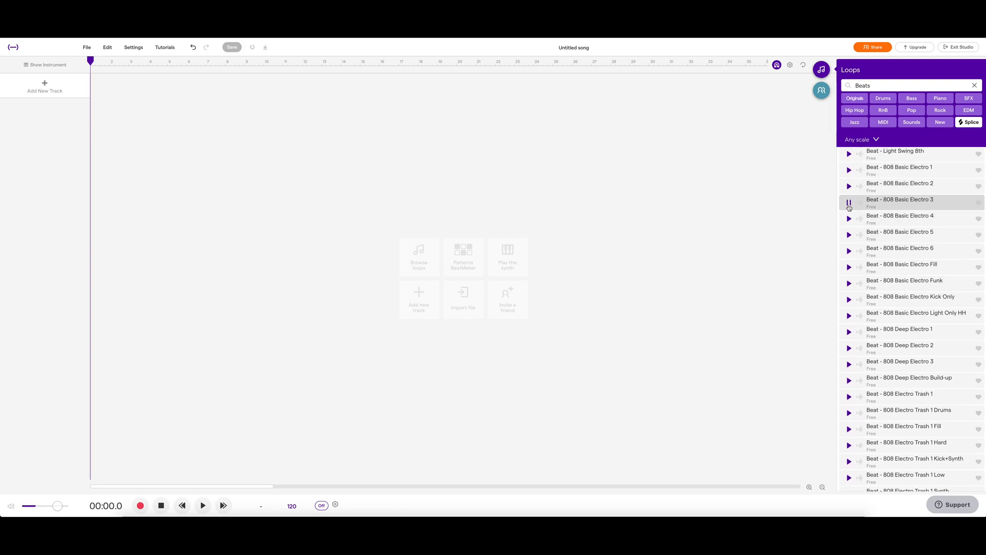
pyautogui.scroll(3, 918, 224)
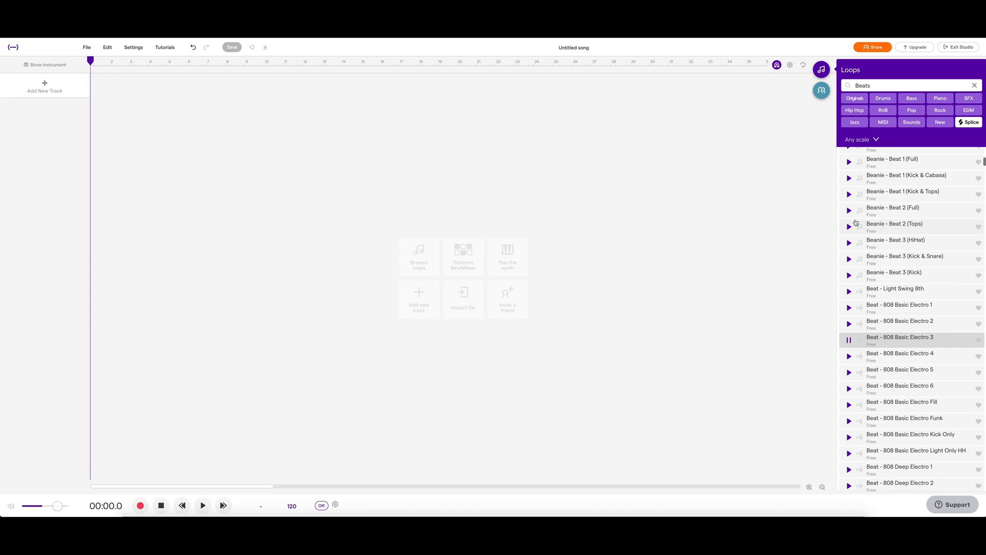
pyautogui.click(848, 212)
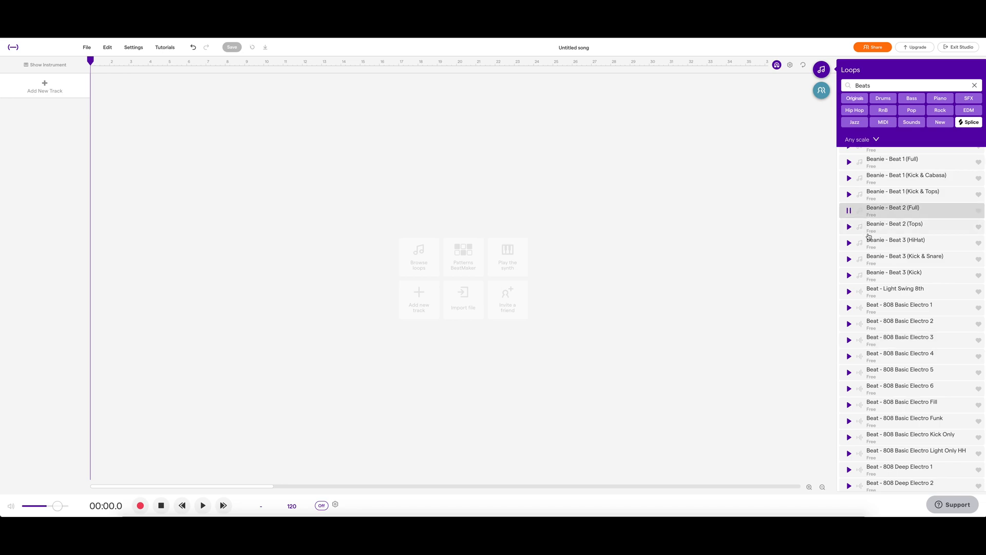
pyautogui.scroll(2, 869, 236)
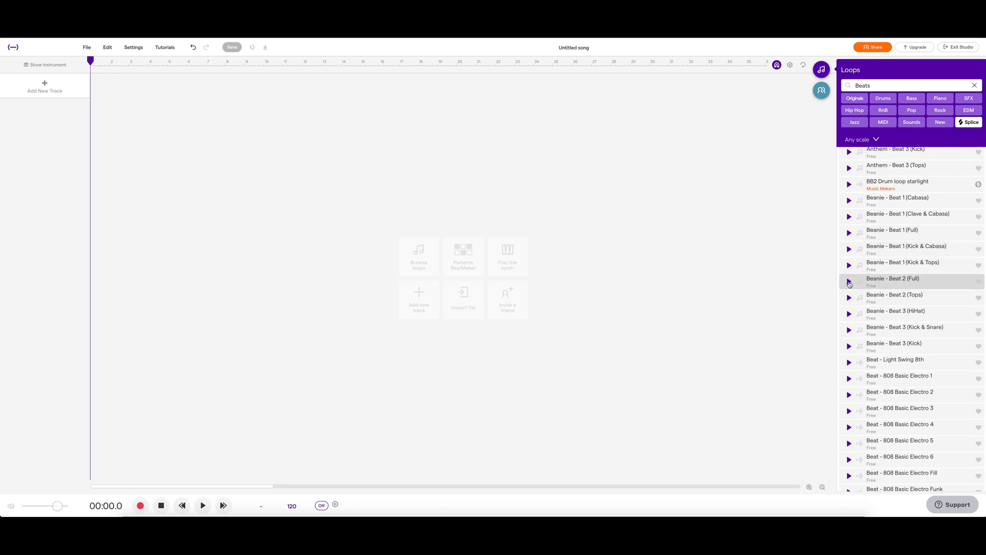
pyautogui.doubleClick(890, 285)
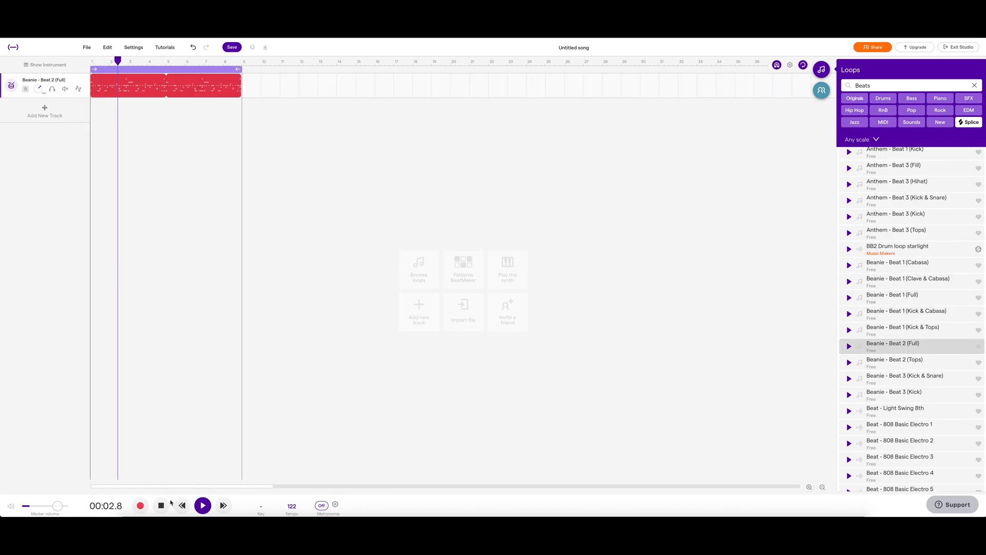
# Play the project and stop back at the start.
pyautogui.click(203, 505)
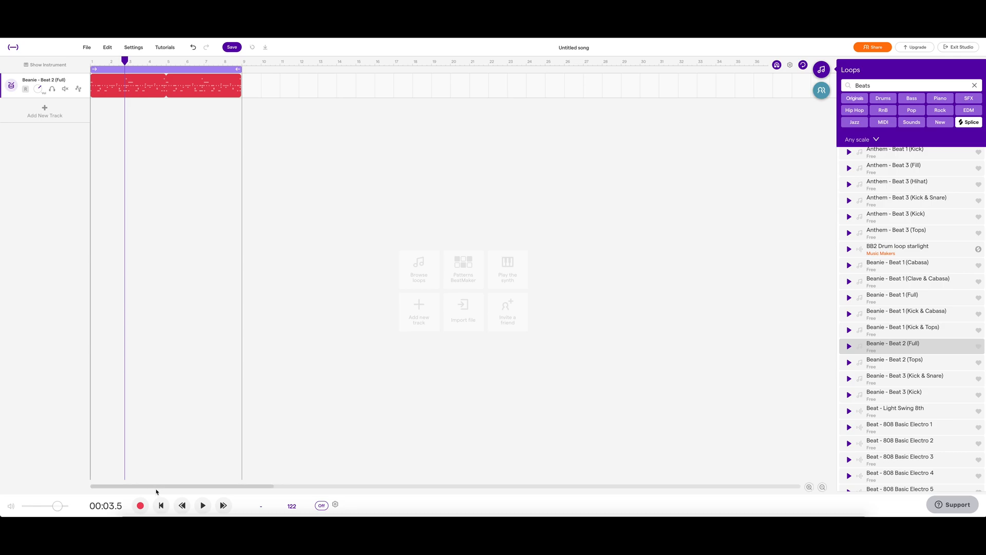
pyautogui.click(161, 505)
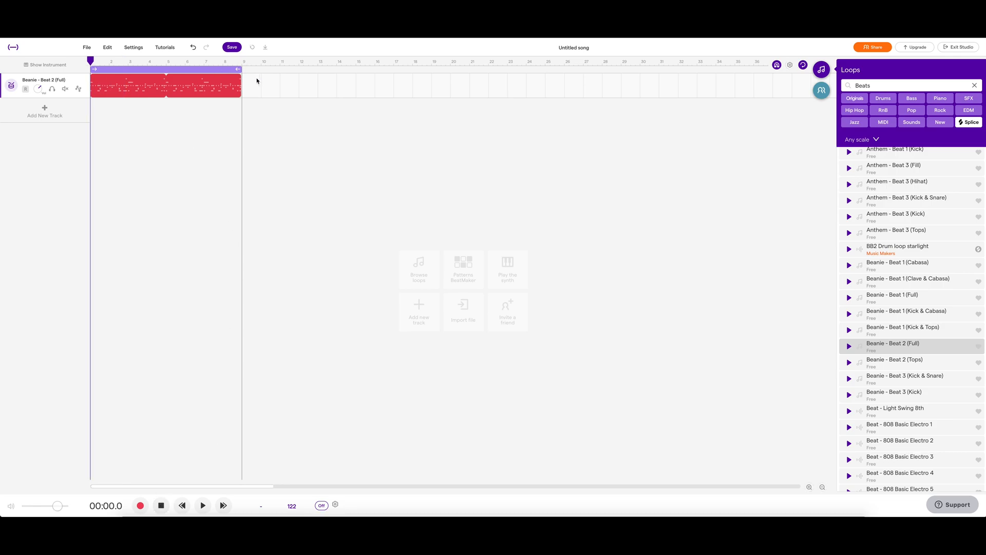
# Filter the loops by RnB and add the Beanie - Tape Noise and Brampton - 808 3a (DRM) loops.
pyautogui.scroll(10, 899, 204)
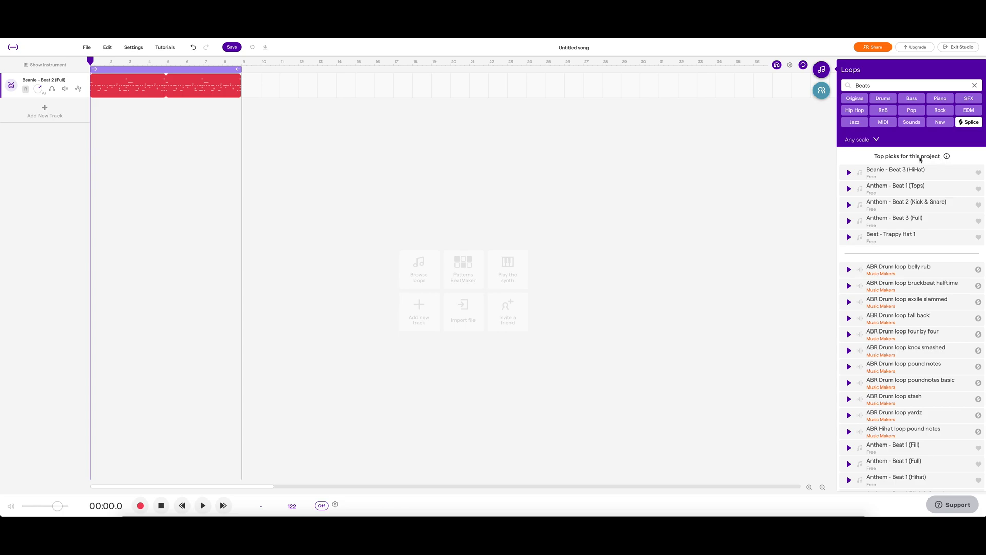
pyautogui.click(884, 111)
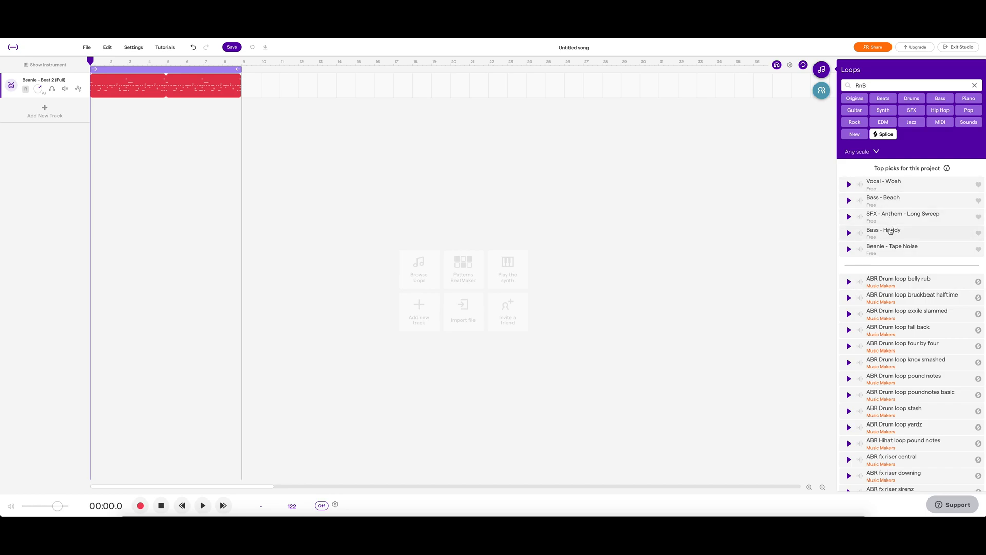
pyautogui.click(908, 250)
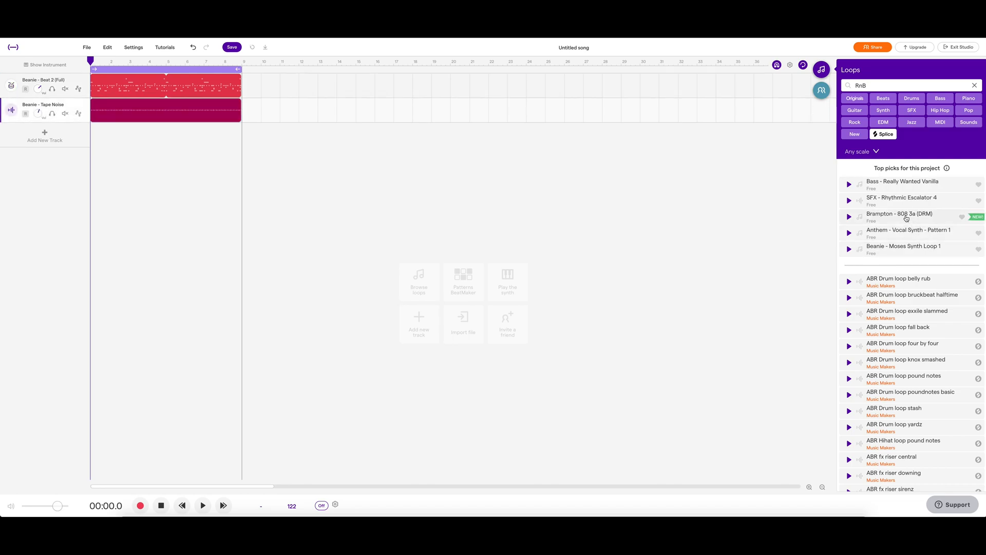
pyautogui.click(907, 218)
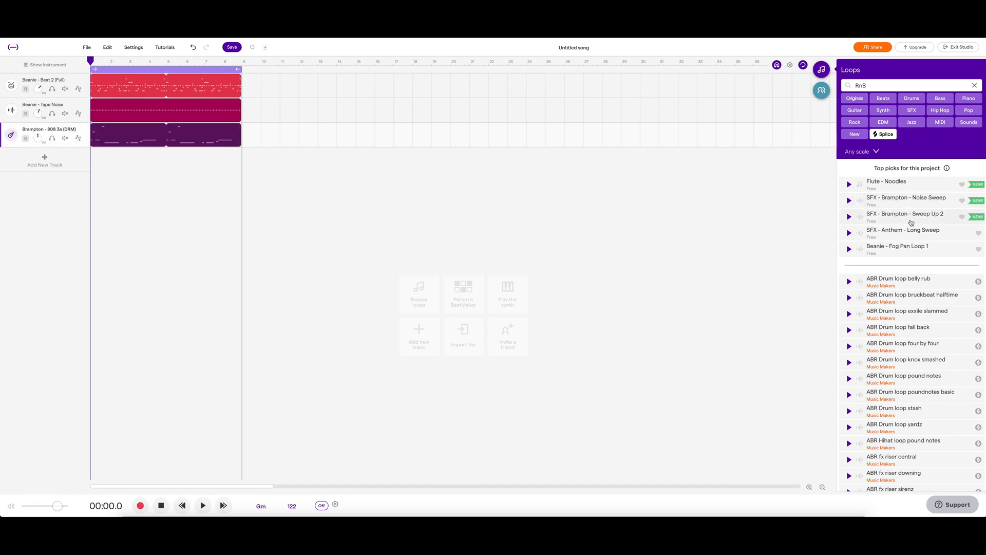
# Add the Beanie - Fog Pan Loop 1, Beanie - Moses Synth Loop 1, Synth - 3 AM, Synth - Addiction 1 and Synth - Develop 2 loops.
pyautogui.click(909, 251)
pyautogui.click(910, 252)
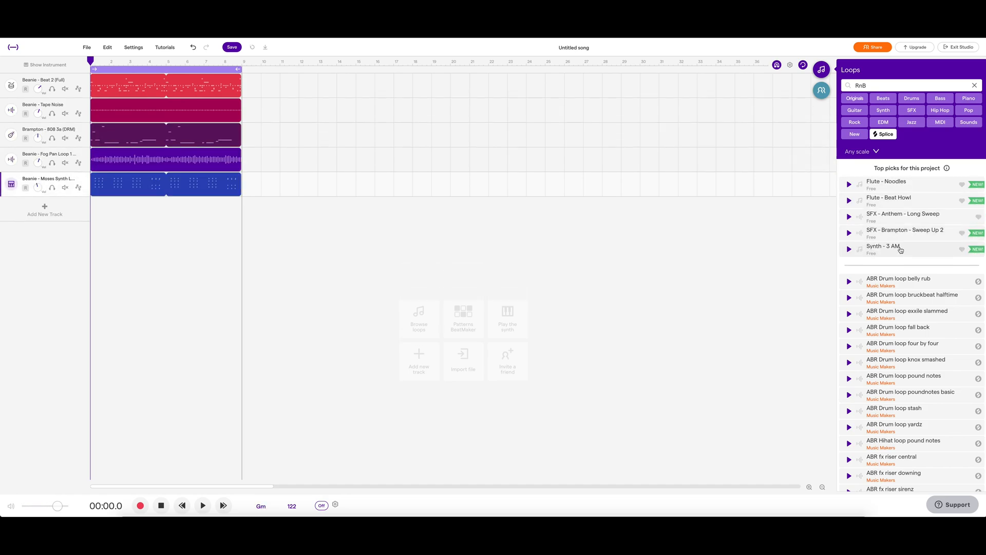
pyautogui.click(900, 250)
pyautogui.click(906, 202)
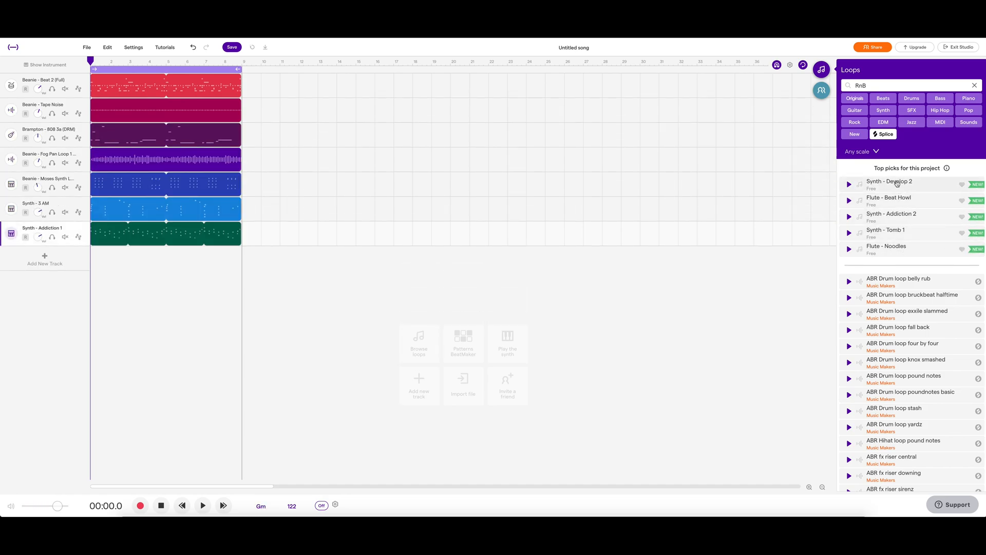
pyautogui.click(897, 183)
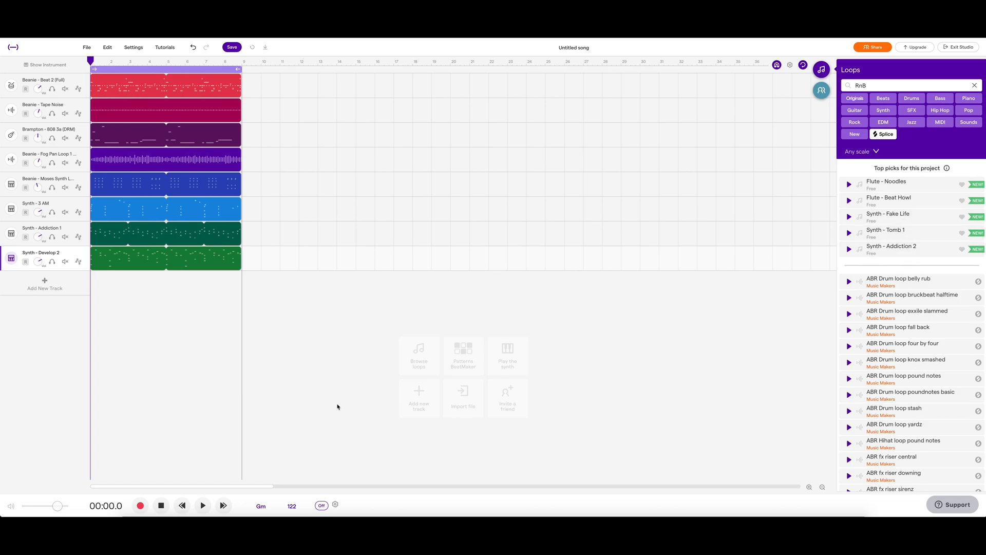
# Play back the layered project and return to the start.
pyautogui.click(204, 506)
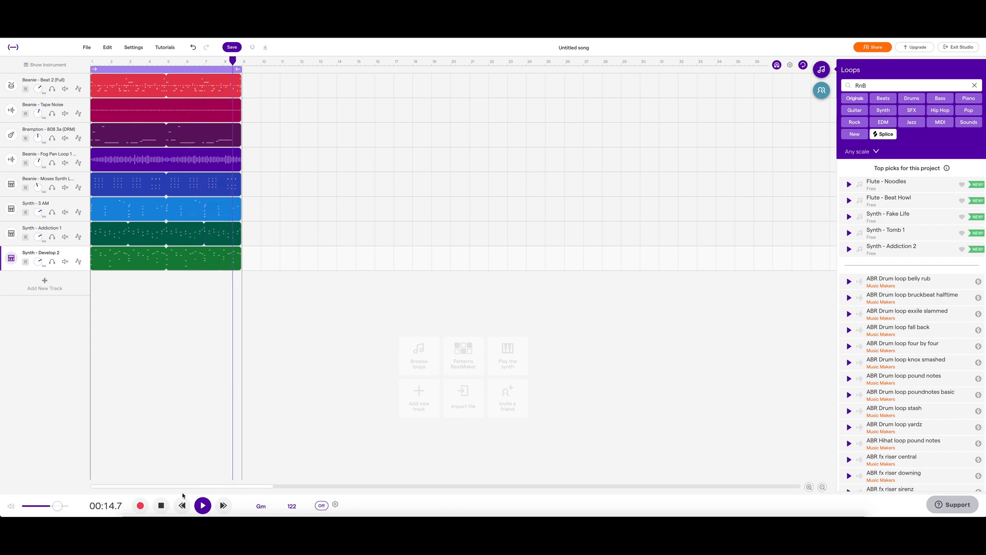
pyautogui.click(162, 506)
pyautogui.click(163, 507)
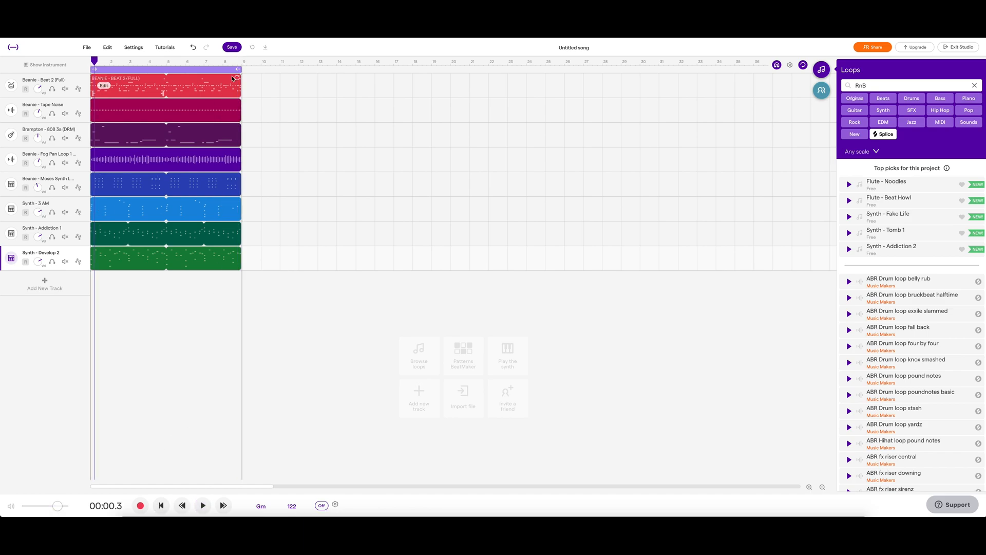
# Extend the loop region to bar 25 and lengthen the Beat 2, Tape Noise, 808 and Fog Pan loops to bar 25.
pyautogui.moveTo(238, 68); pyautogui.dragTo(543, 95)
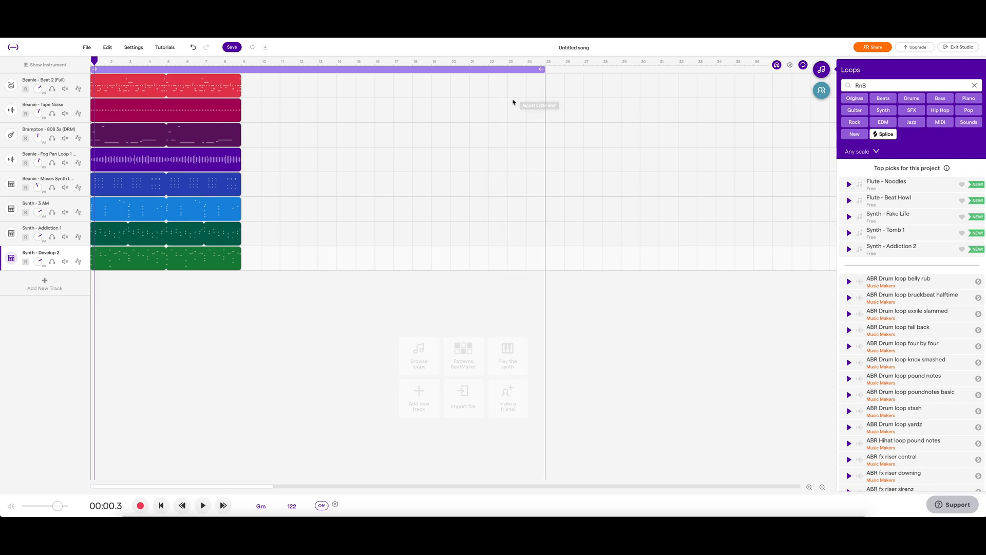
pyautogui.moveTo(96, 61); pyautogui.dragTo(92, 62)
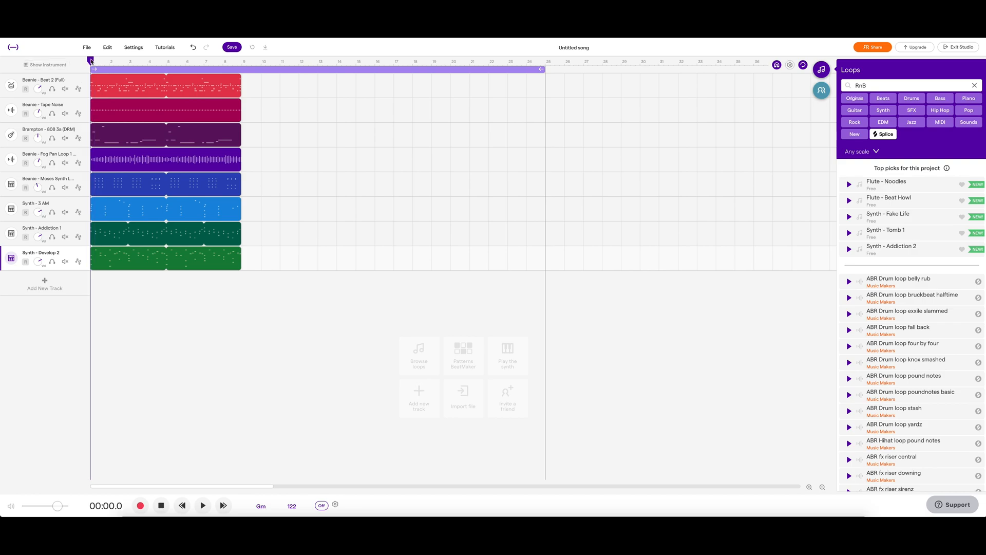
pyautogui.moveTo(239, 77); pyautogui.dragTo(537, 93)
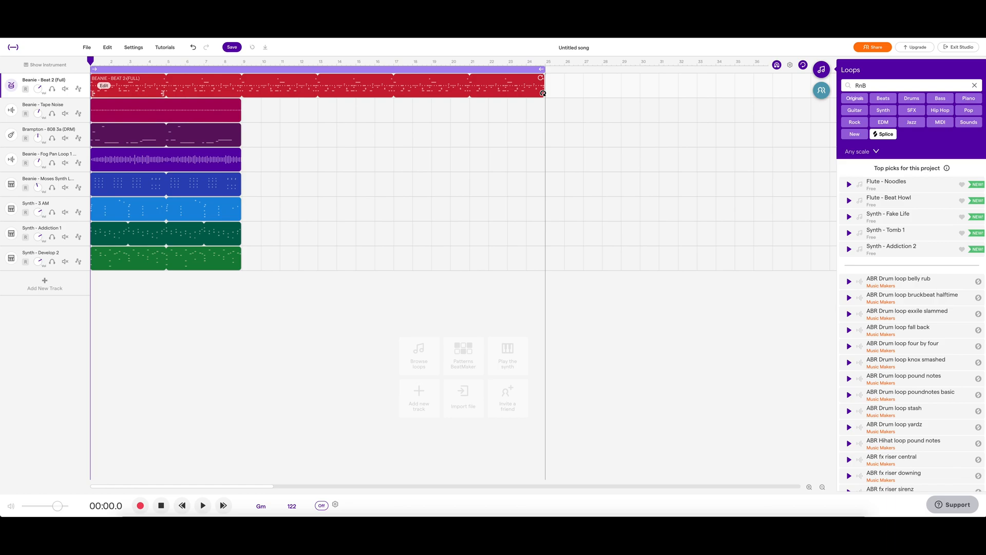
pyautogui.moveTo(240, 106); pyautogui.dragTo(536, 110)
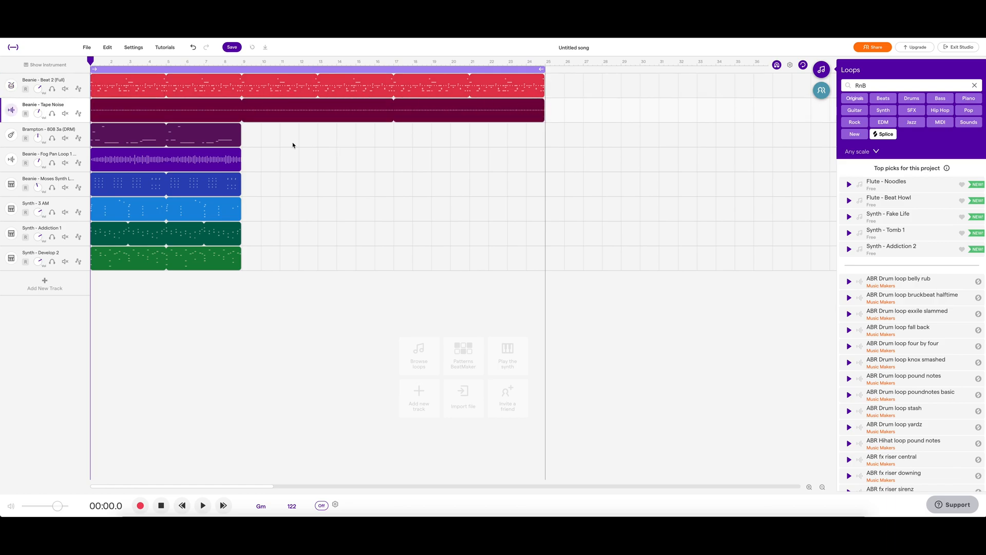
pyautogui.moveTo(240, 143); pyautogui.dragTo(541, 143)
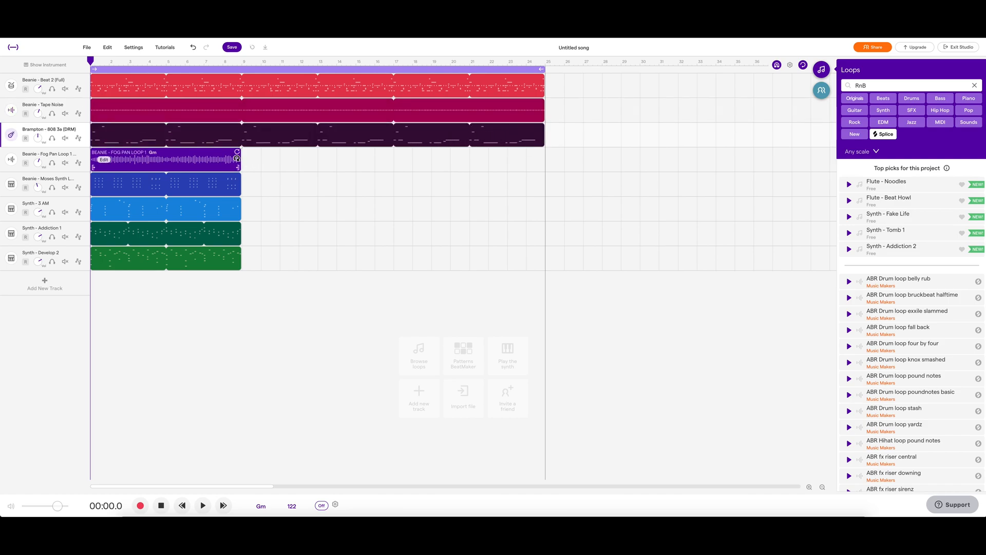
pyautogui.moveTo(237, 154); pyautogui.dragTo(535, 168)
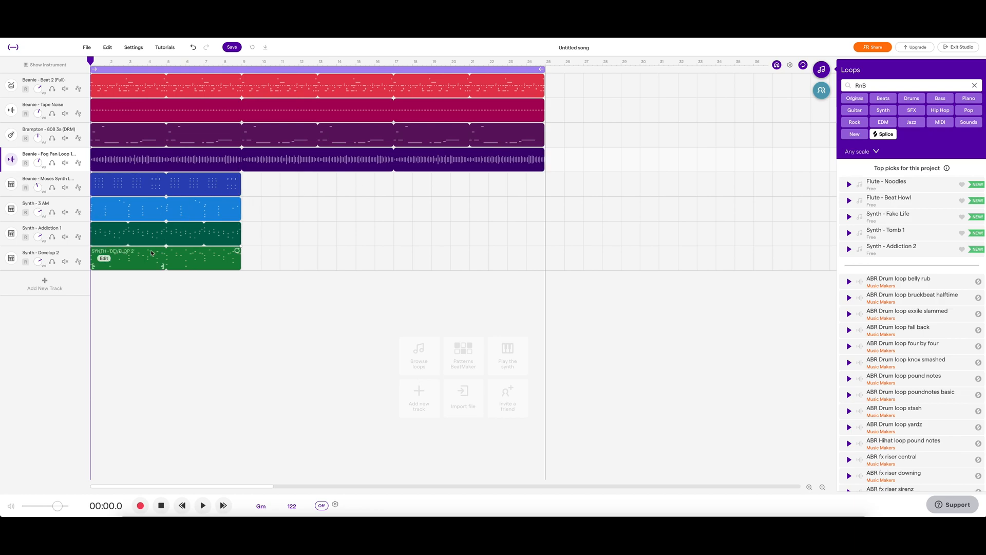
# Move Synth - 3 AM to start at bar 5 and Moses Synth Loop 1 to bar 9, extending both to bar 25.
pyautogui.moveTo(144, 205); pyautogui.dragTo(297, 203)
pyautogui.moveTo(208, 188); pyautogui.dragTo(228, 208)
pyautogui.moveTo(313, 201); pyautogui.dragTo(545, 202)
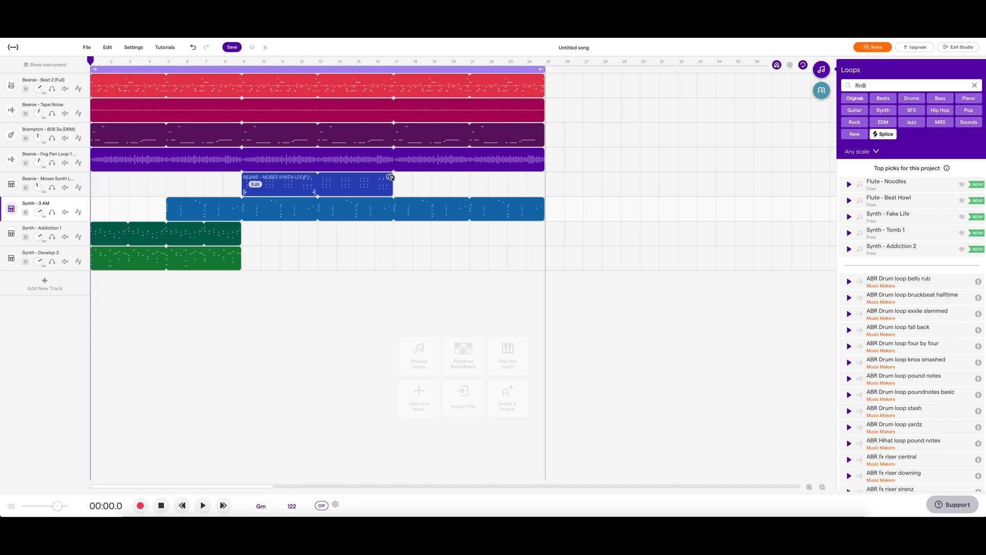
pyautogui.moveTo(389, 176); pyautogui.dragTo(540, 180)
# Place Synth - Addiction 1 at bars 13 to 21 and Synth - Develop 2 at bars 5 to 13.
pyautogui.moveTo(223, 229); pyautogui.dragTo(521, 230)
pyautogui.moveTo(162, 265); pyautogui.dragTo(239, 262)
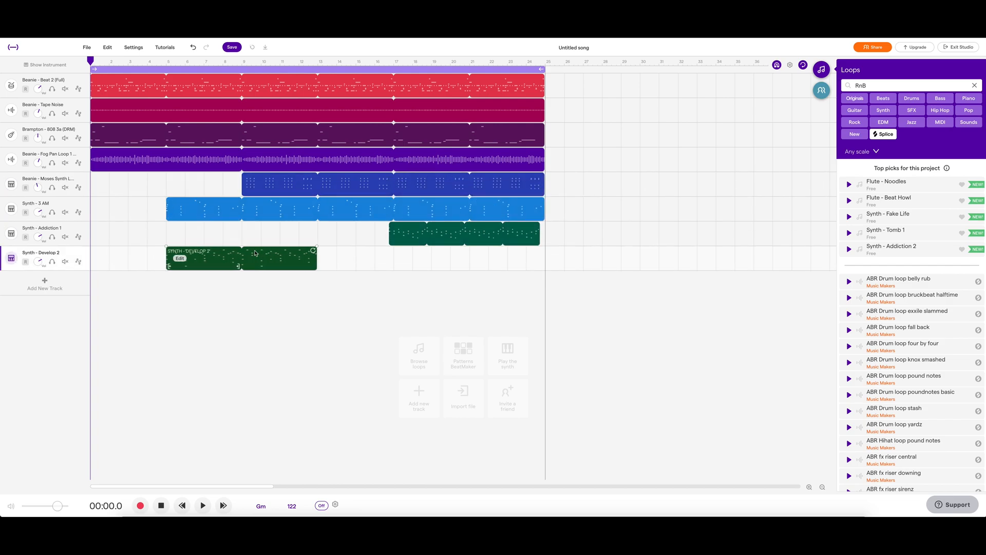
pyautogui.moveTo(461, 229); pyautogui.dragTo(389, 231)
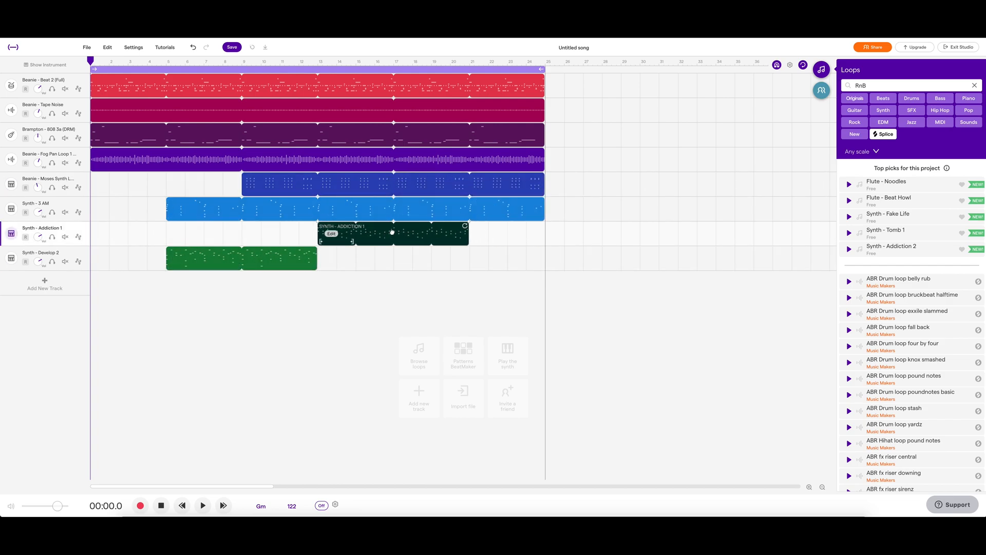
# Play back the rearranged song and stop playback.
pyautogui.click(203, 506)
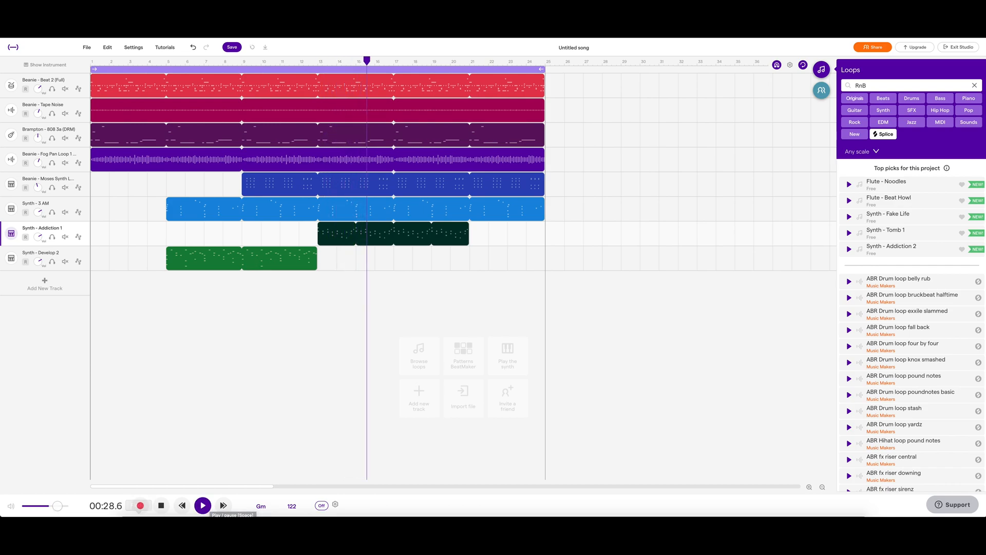
pyautogui.click(161, 505)
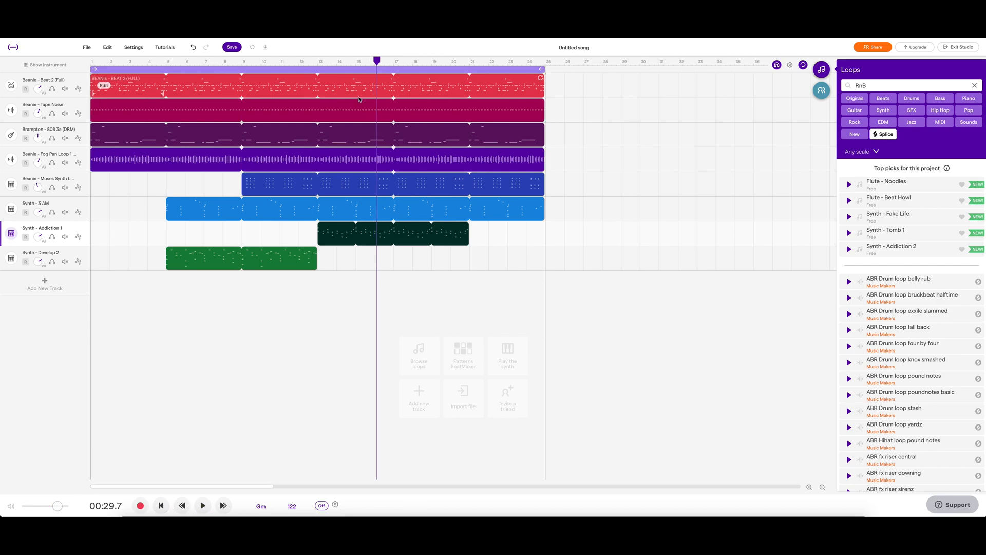
# Split the Synth - 3 AM region at the playhead near bar 9.
pyautogui.moveTo(376, 61); pyautogui.dragTo(237, 133)
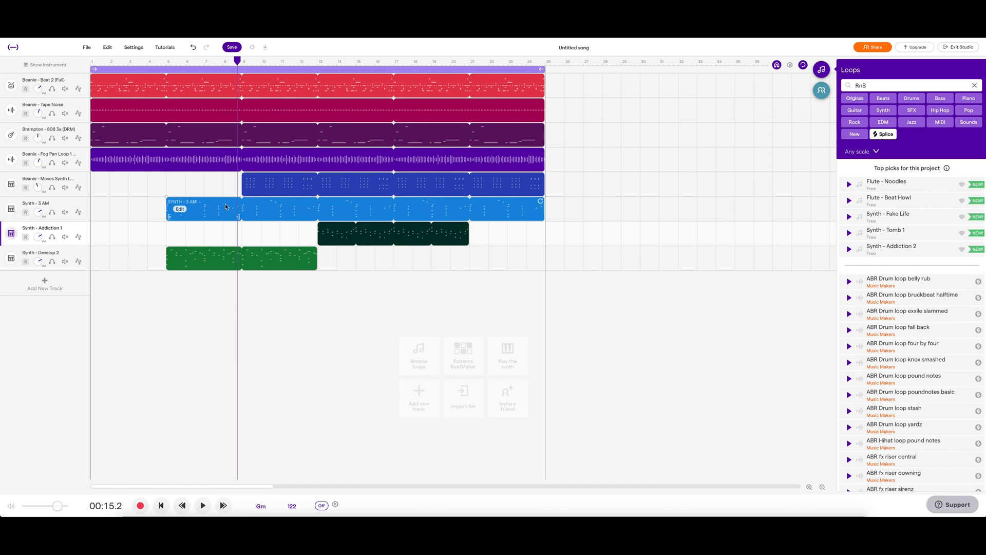
pyautogui.click(226, 208)
pyautogui.rightClick(226, 206)
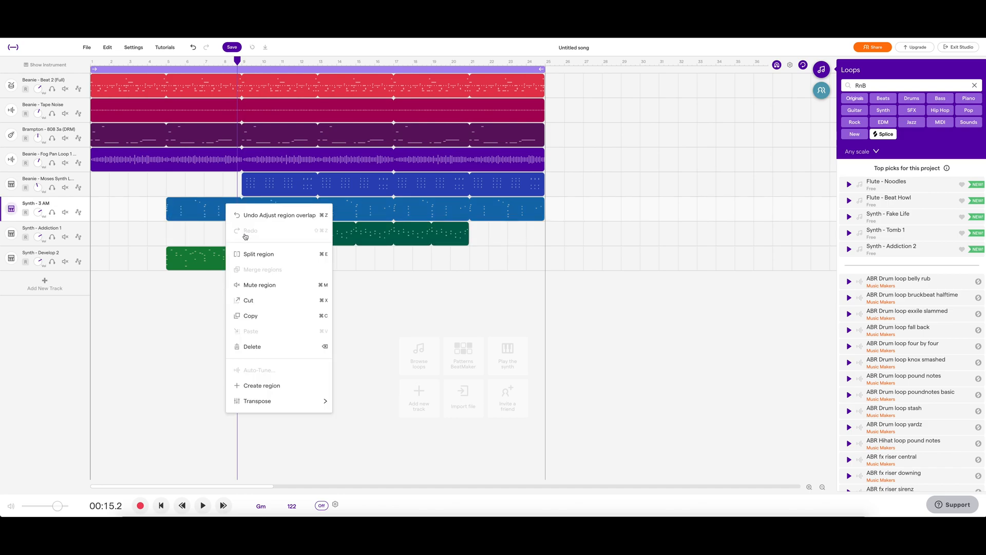
pyautogui.click(247, 253)
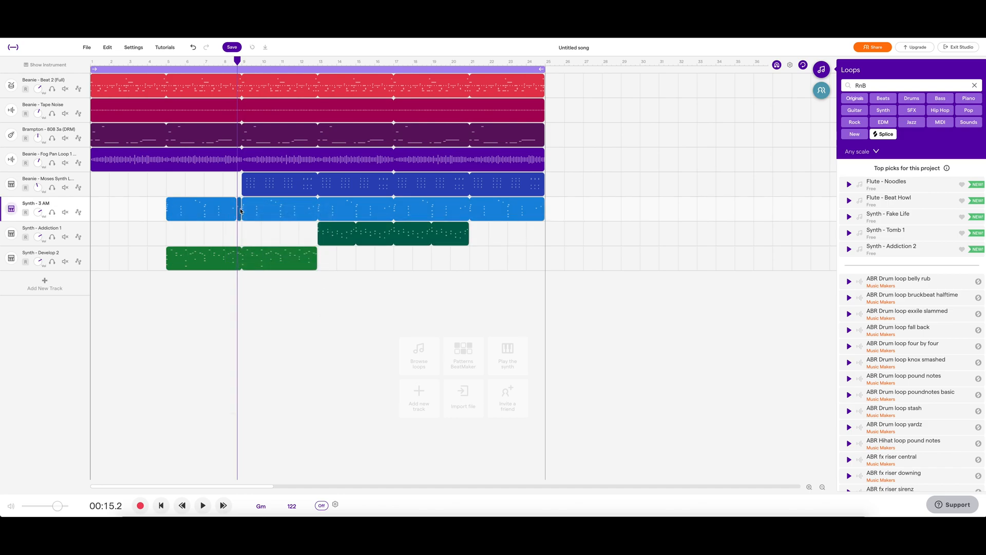
# Open the first Synth - 3 AM piece in the piano roll and move two of its notes.
pyautogui.doubleClick(215, 210)
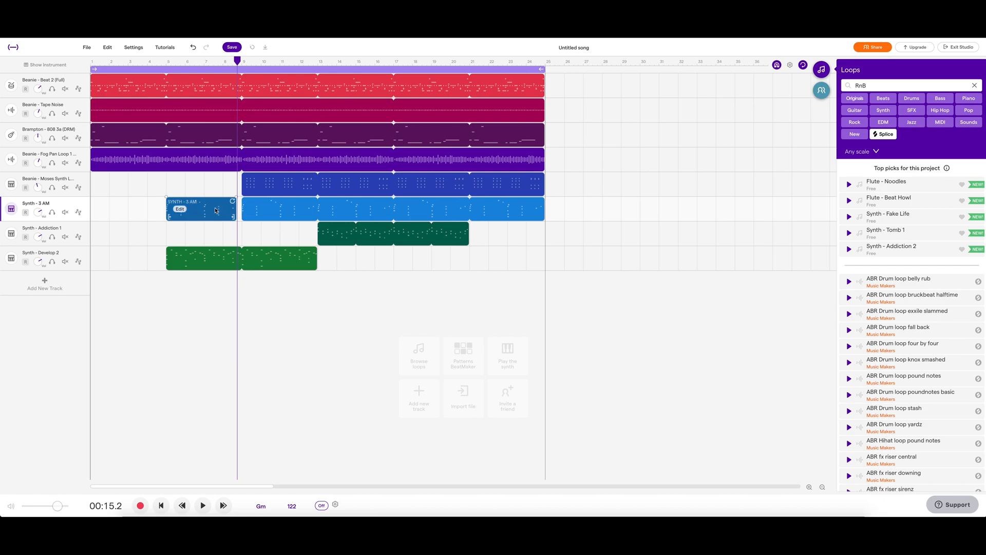
pyautogui.moveTo(198, 377)
pyautogui.mouseDown()
pyautogui.moveTo(185, 354)
pyautogui.moveTo(184, 363)
pyautogui.moveTo(252, 363)
pyautogui.moveTo(191, 364)
pyautogui.mouseUp()
pyautogui.moveTo(274, 376)
pyautogui.mouseDown()
pyautogui.moveTo(276, 347)
pyautogui.moveTo(259, 369)
pyautogui.moveTo(260, 390)
pyautogui.moveTo(297, 390)
pyautogui.moveTo(265, 388)
pyautogui.mouseUp()
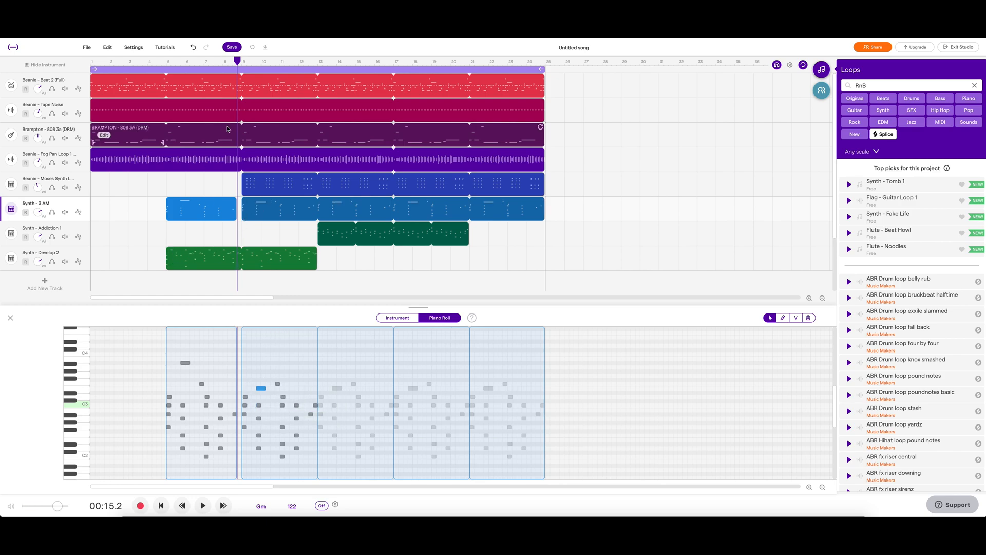
pyautogui.moveTo(239, 61); pyautogui.dragTo(232, 62)
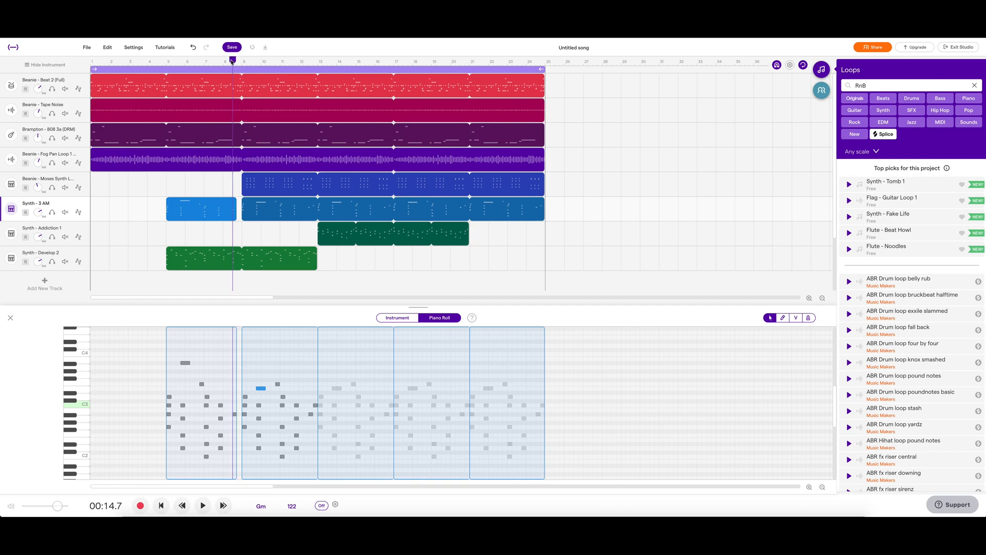
# Add a new instrument track using the Flutter Wave lead.
pyautogui.click(55, 283)
pyautogui.click(462, 319)
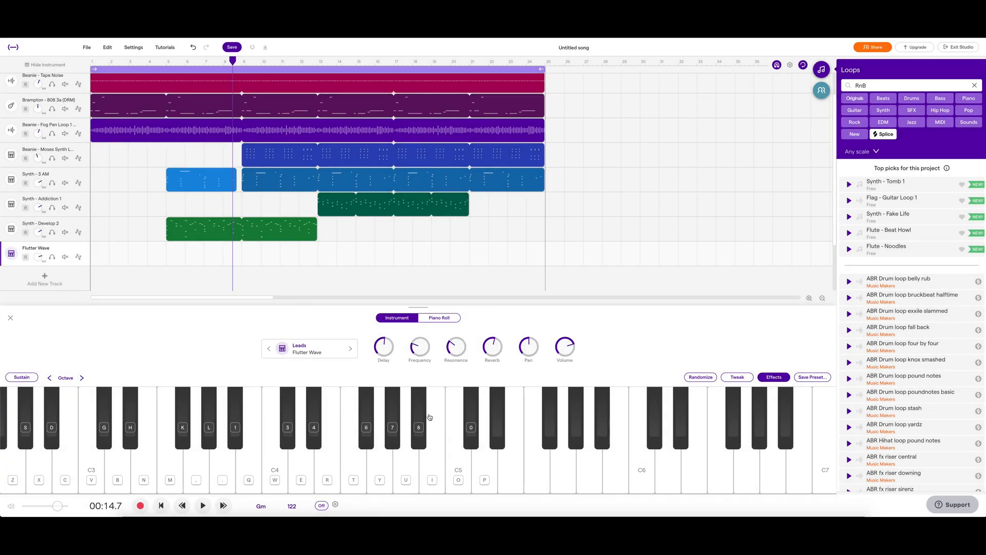
# Play a short melody on the Flutter Wave instrument to audition it.
pyautogui.press('7')
pyautogui.press('8')
pyautogui.press('7')
pyautogui.press('6')
pyautogui.press('7')
pyautogui.press('8')
pyautogui.press('6')
pyautogui.press('t')
pyautogui.press('t')
pyautogui.press('r')
pyautogui.press('l')
pyautogui.press('m')
pyautogui.press('l')
pyautogui.press('1')
pyautogui.press('m')
pyautogui.press('4')
pyautogui.press('t')
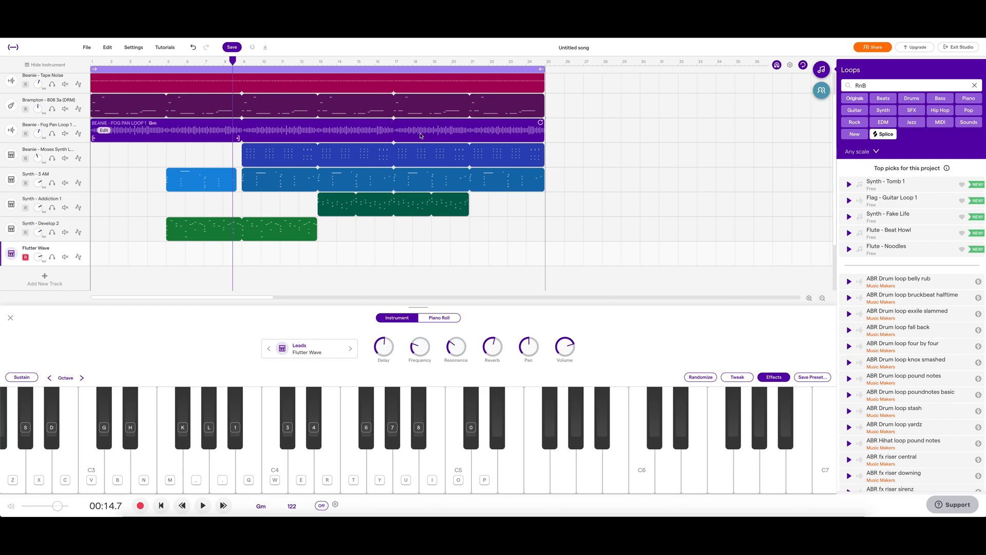
# Rename the project as my song.
pyautogui.click(576, 47)
pyautogui.write('my song')
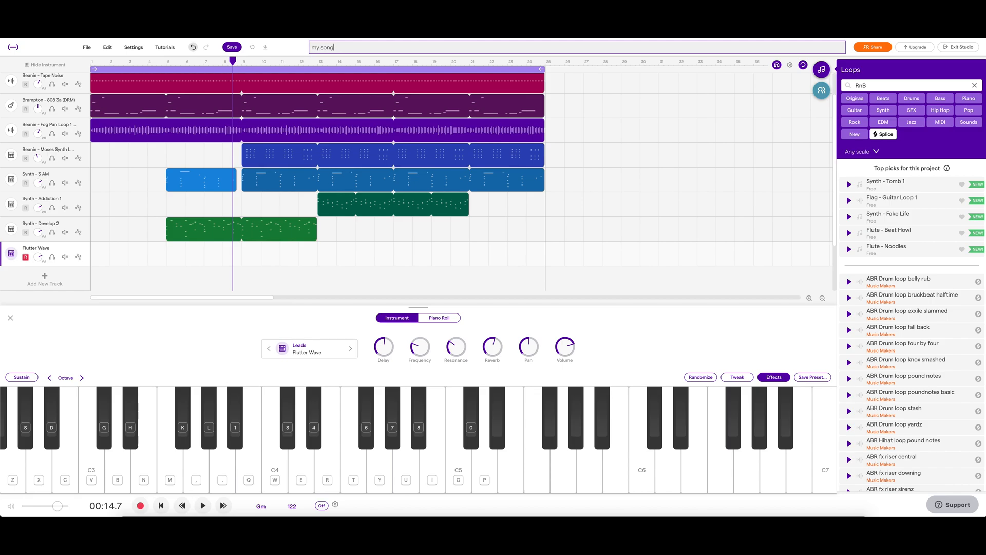
pyautogui.press('Return')
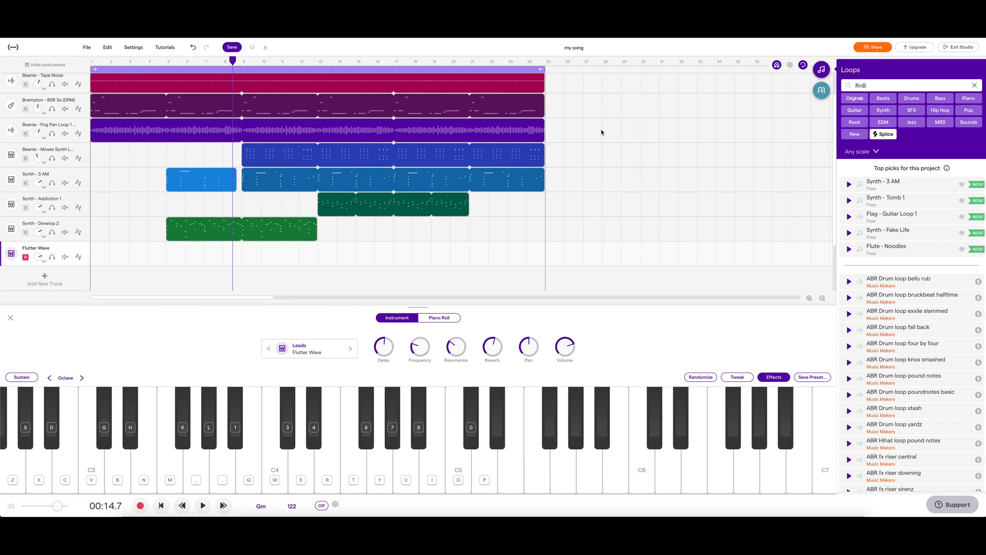
# Clear the RnB loop search and browse the full loop list.
pyautogui.scroll(1, 602, 132)
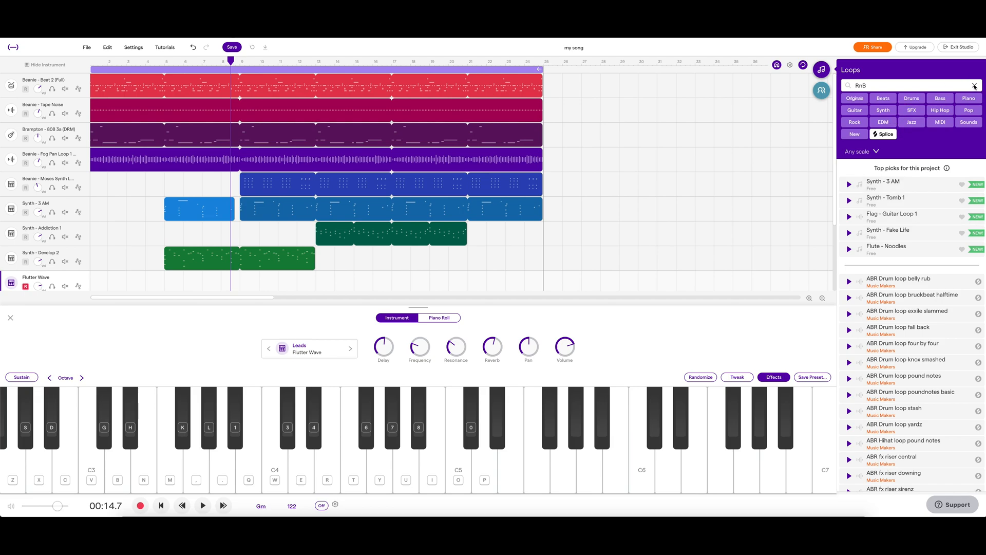
pyautogui.click(974, 86)
pyautogui.scroll(-5, 886, 211)
pyautogui.scroll(-15, 886, 211)
pyautogui.scroll(-15, 885, 211)
pyautogui.scroll(-15, 886, 211)
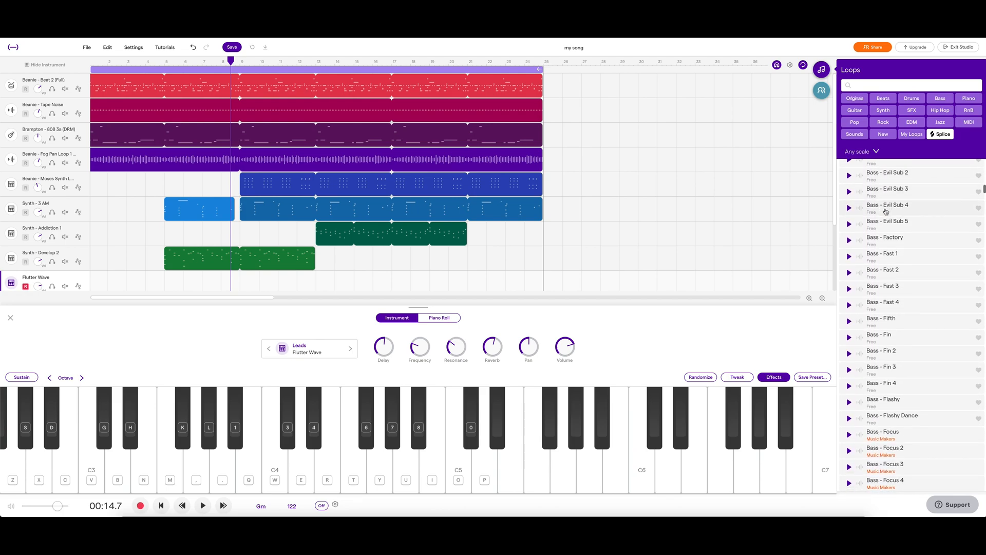